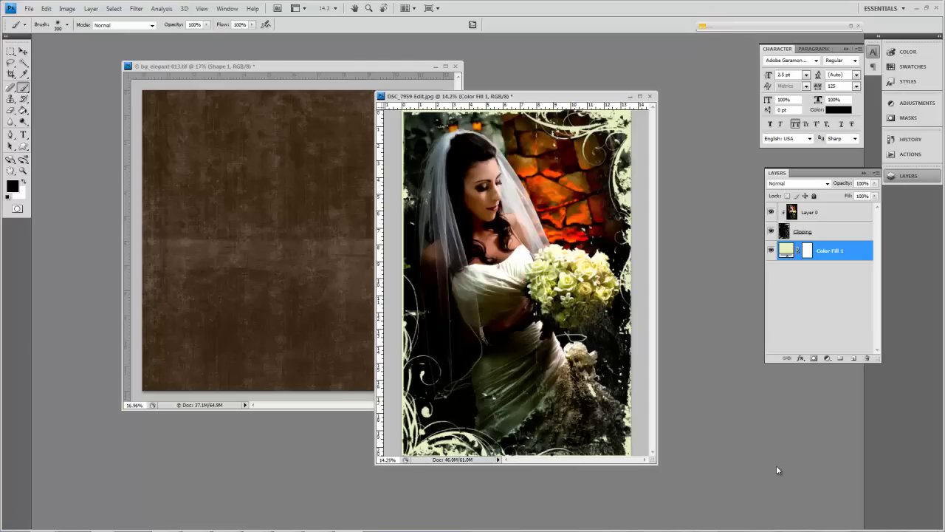
# Step: Arrange the brown background and bridal photo documents side by side, and enlarge the background document's window
pyautogui.click(234, 70)
pyautogui.click(588, 98)
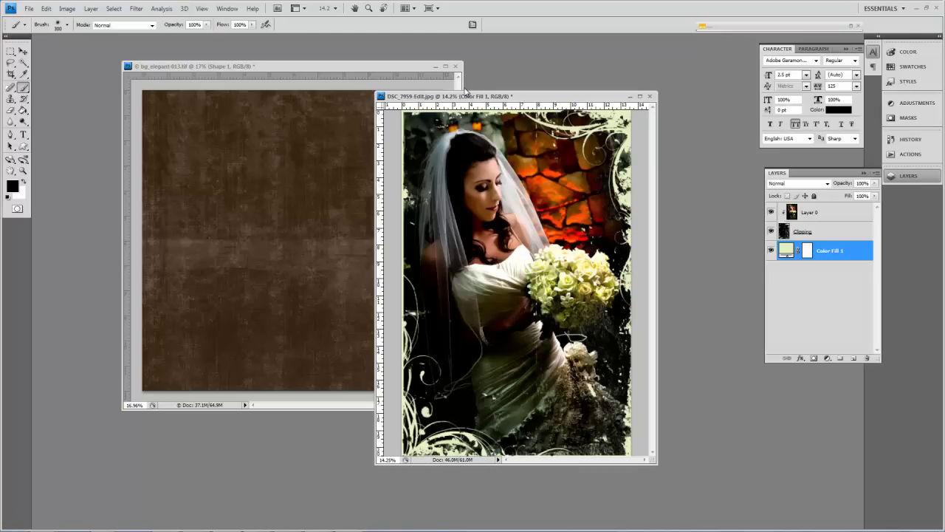
pyautogui.moveTo(505, 97); pyautogui.dragTo(596, 67)
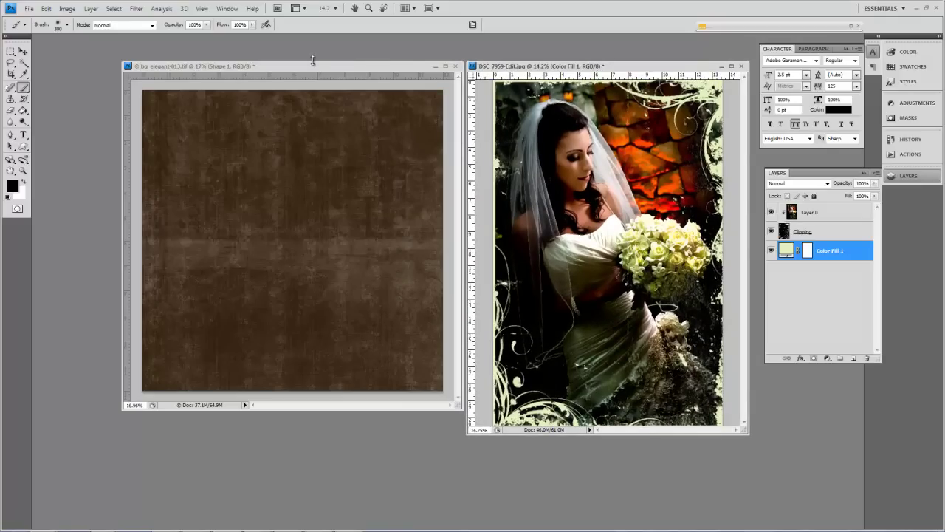
pyautogui.moveTo(309, 69); pyautogui.dragTo(281, 62)
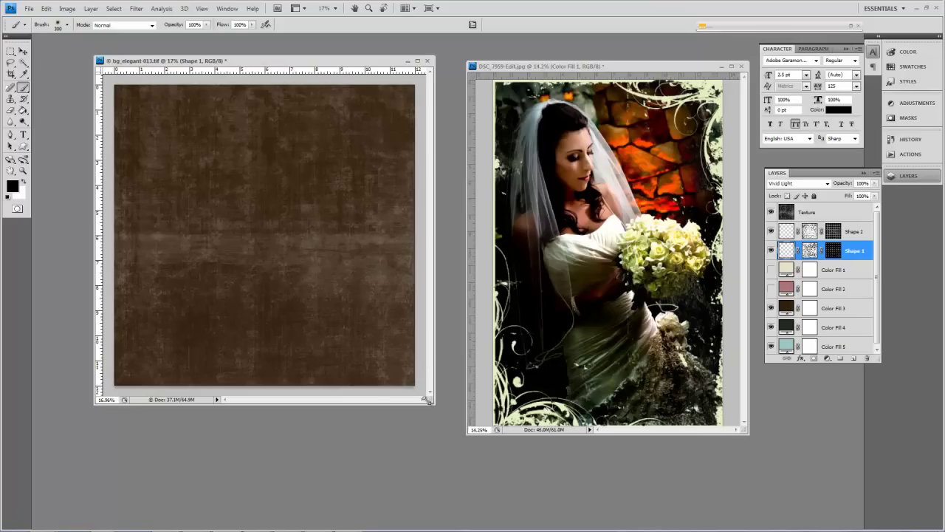
pyautogui.moveTo(433, 406); pyautogui.dragTo(485, 486)
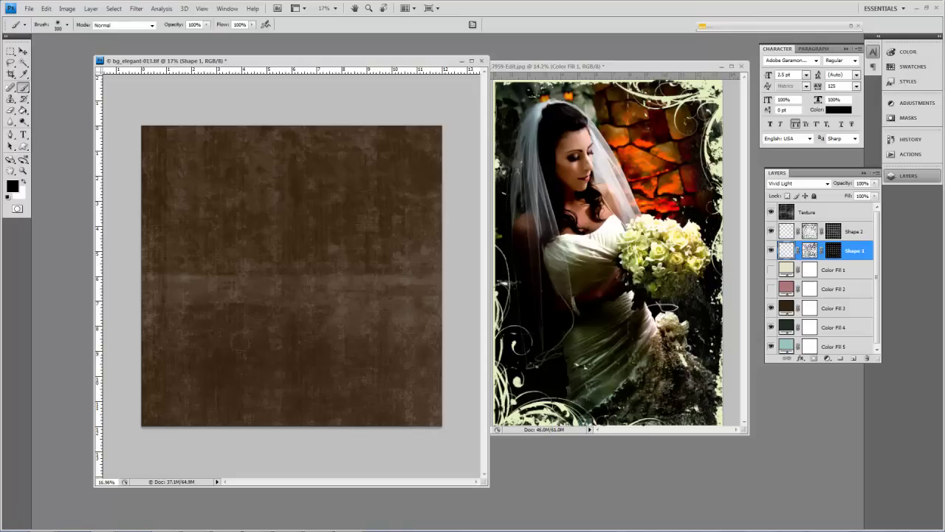
# Step: Set up the Crop tool for a 24 in wide by 34 in high crop at 300 pixels/inch
pyautogui.click(10, 74)
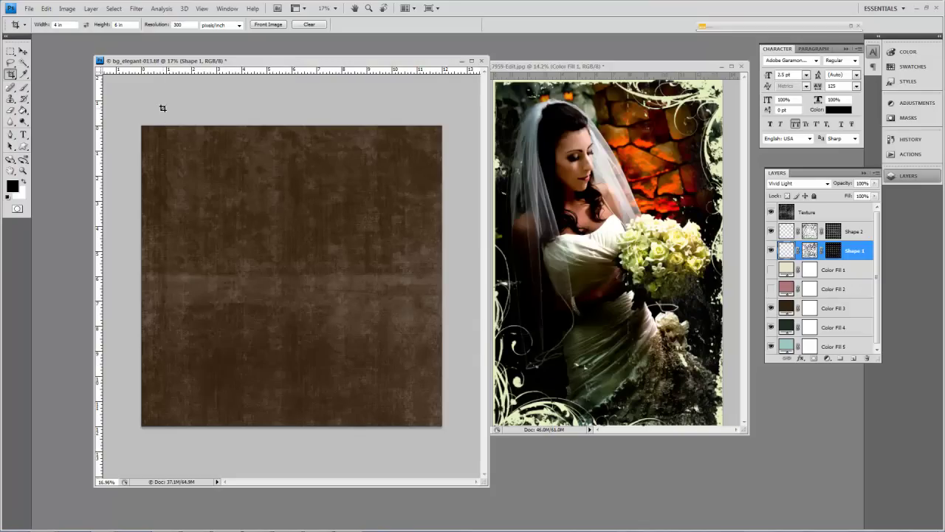
pyautogui.click(65, 25)
pyautogui.write('34')
pyautogui.press('BackSpace')
pyautogui.press('BackSpace')
pyautogui.write('24')
pyautogui.click(123, 26)
pyautogui.write('34')
pyautogui.click(177, 24)
pyautogui.write('300')
# Step: Crop the brown background to a full-height portrait frame centred horizontally on the canvas
pyautogui.moveTo(141, 126); pyautogui.dragTo(354, 426)
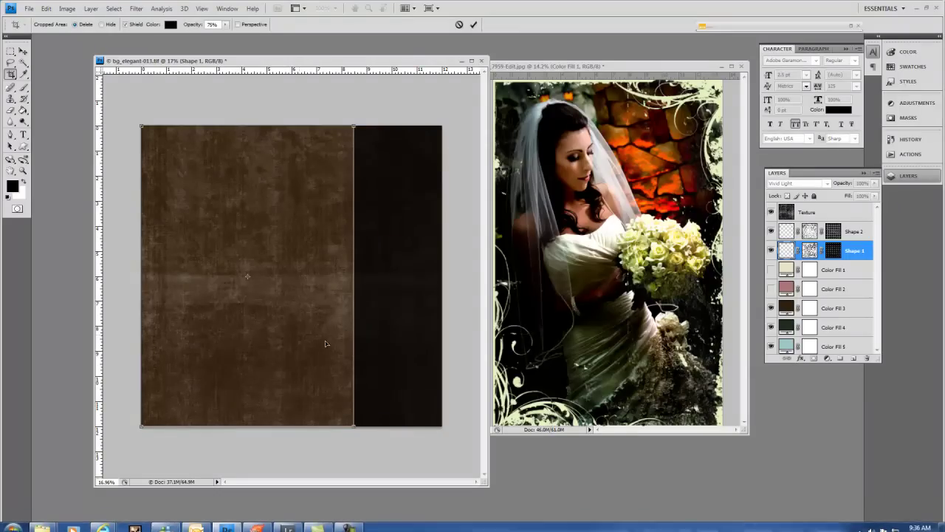
pyautogui.moveTo(252, 276); pyautogui.dragTo(324, 276)
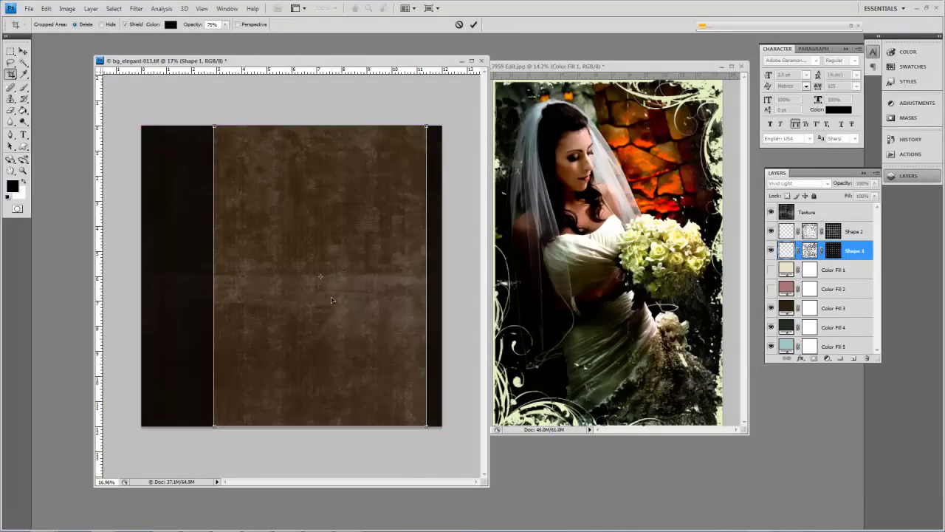
pyautogui.moveTo(304, 336); pyautogui.dragTo(274, 336)
pyautogui.press('Return')
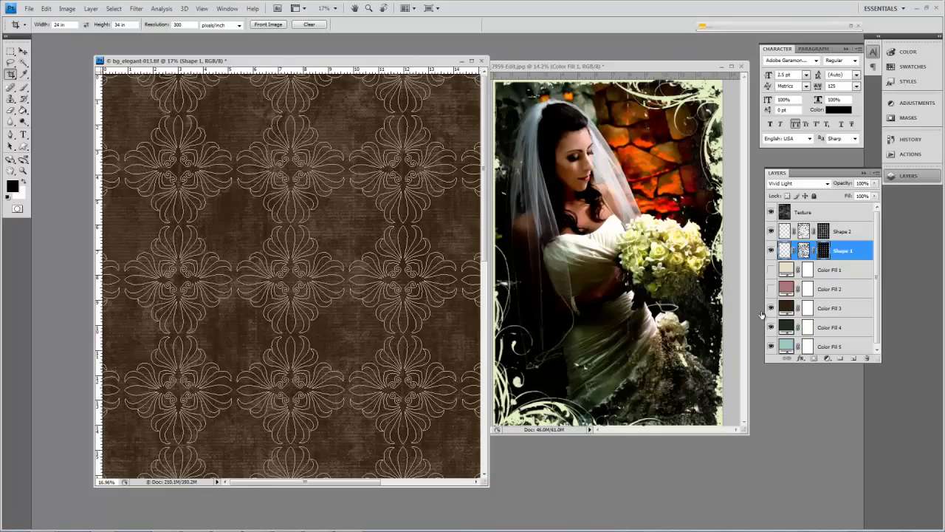
# Step: Select the Texture layer and place vertical guides at 2 and 22 inches on the background
pyautogui.click(825, 212)
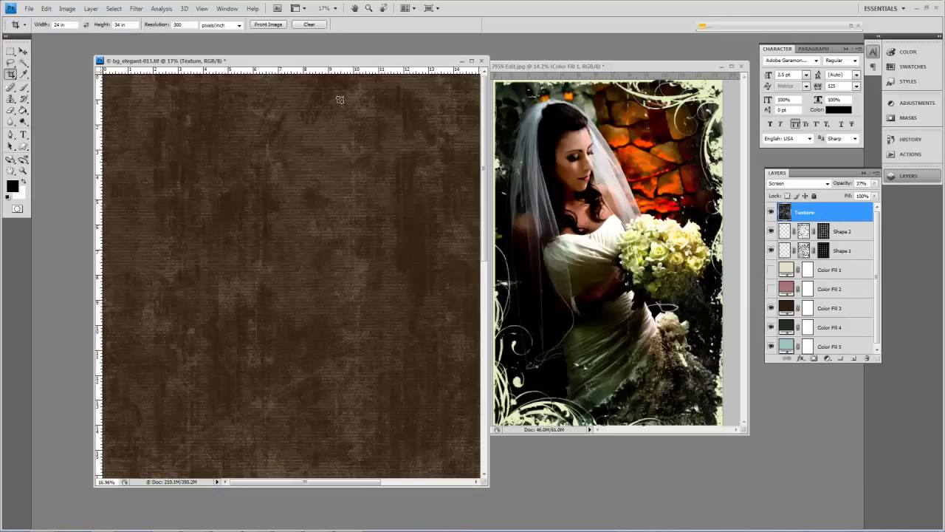
pyautogui.scroll(-5, 319, 261)
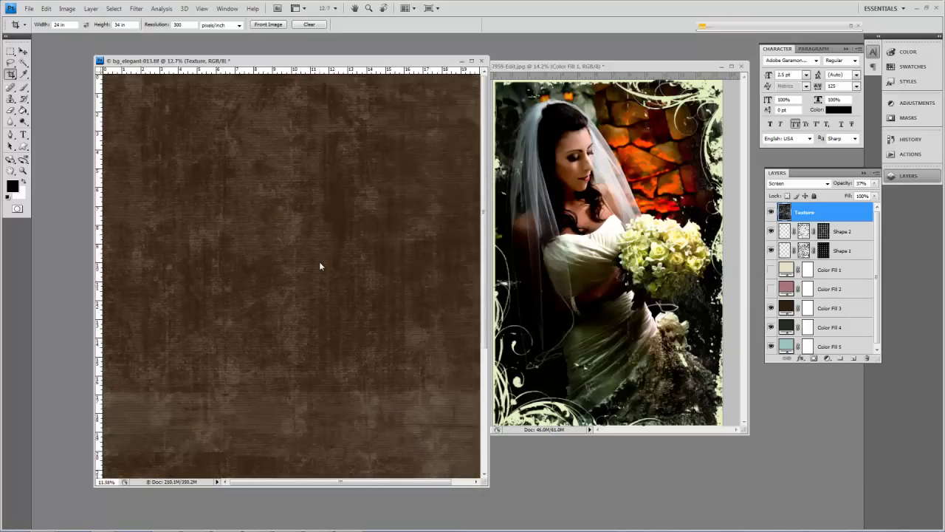
pyautogui.scroll(2, 319, 262)
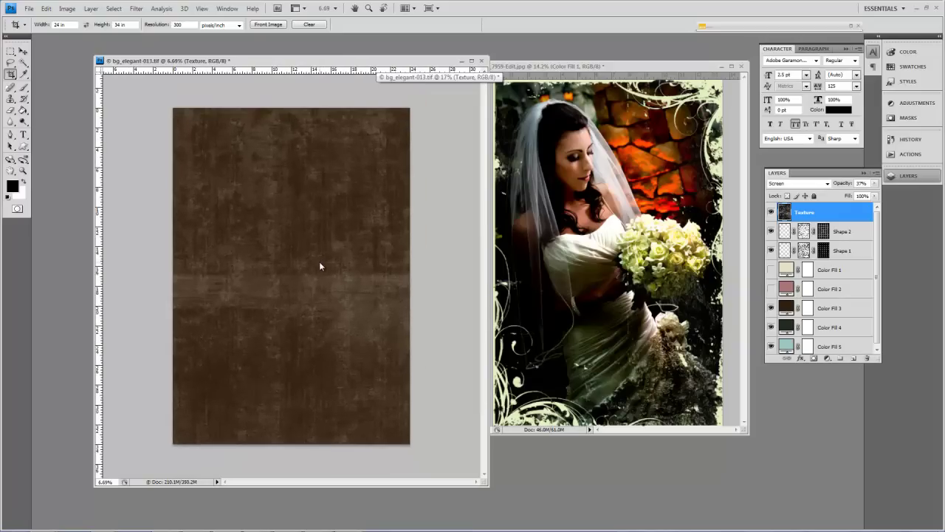
pyautogui.scroll(1, 172, 237)
pyautogui.scroll(2, 170, 236)
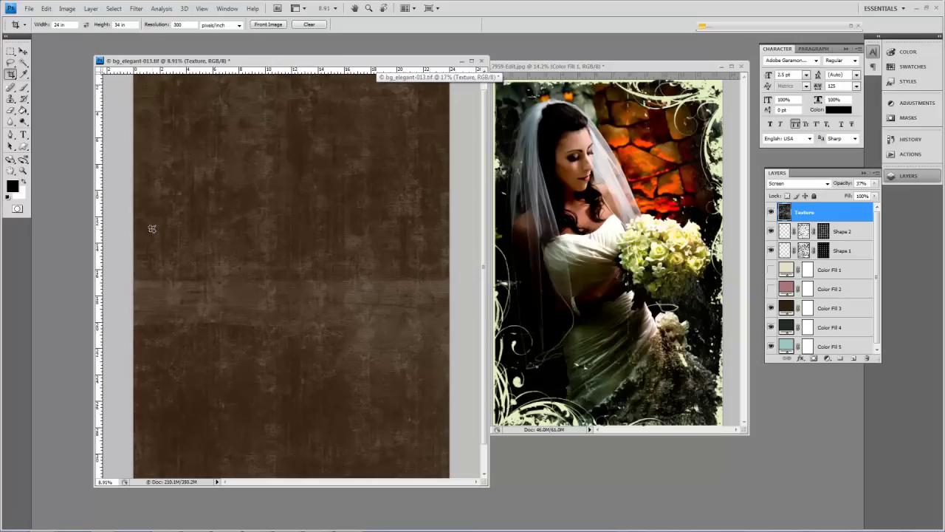
pyautogui.moveTo(100, 189); pyautogui.dragTo(163, 210)
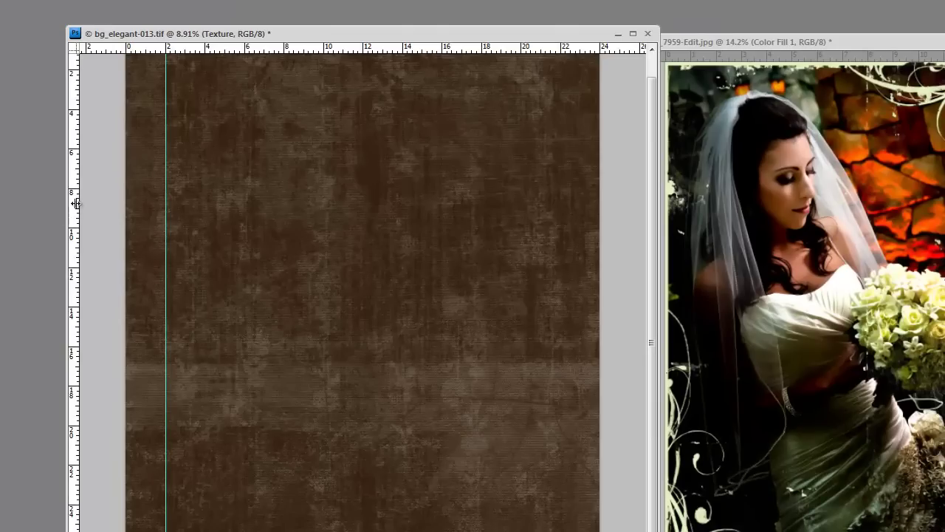
pyautogui.moveTo(76, 203); pyautogui.dragTo(562, 217)
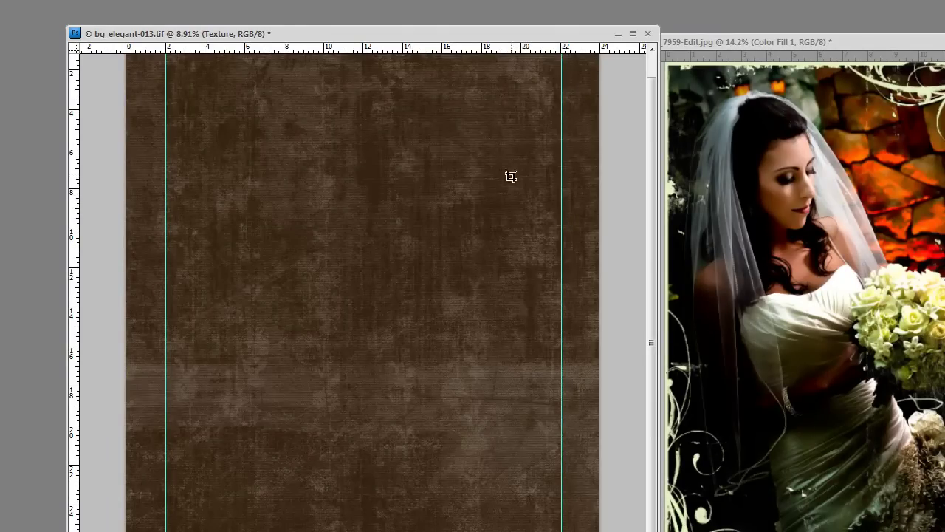
# Step: Place horizontal guides at 2 and 32 inches on the background to mark the upper and lower margins
pyautogui.moveTo(384, 52); pyautogui.dragTo(391, 70)
pyautogui.moveTo(653, 170); pyautogui.dragTo(652, 207)
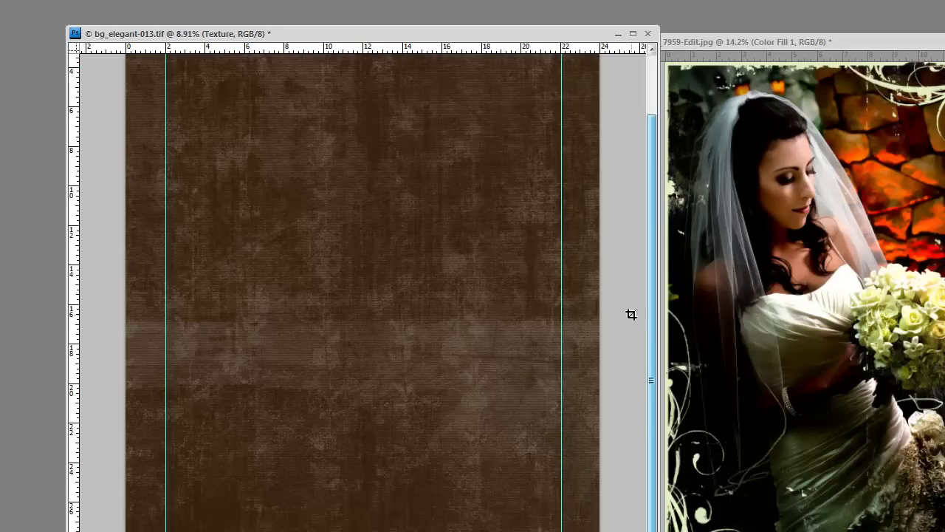
pyautogui.moveTo(341, 48); pyautogui.dragTo(341, 163)
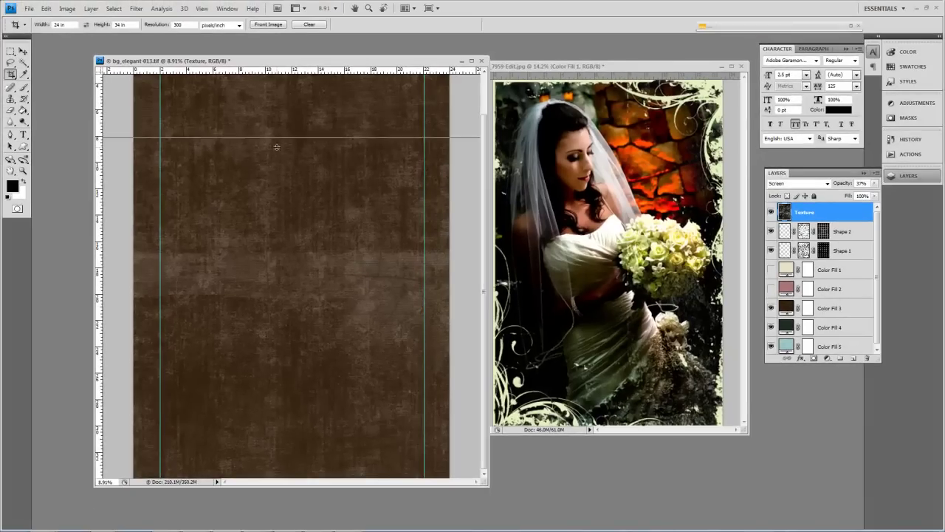
pyautogui.moveTo(277, 147); pyautogui.dragTo(255, 452)
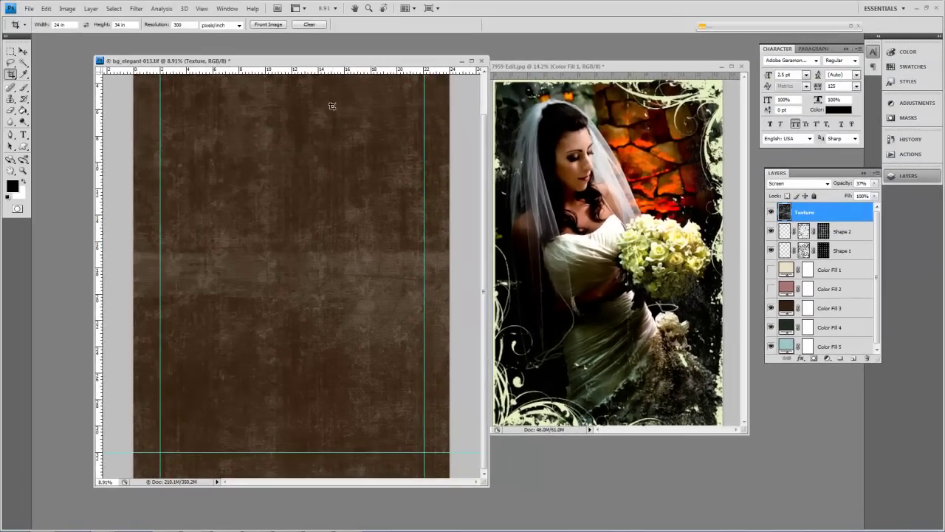
pyautogui.scroll(-1, 305, 259)
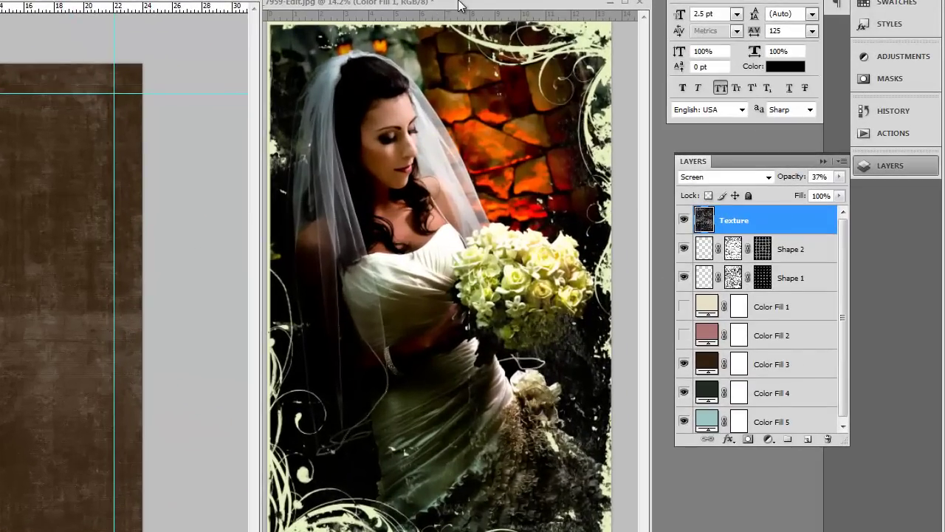
# Step: Merge Layer 0 down into the Clipping layer of the bridal photo and copy the merged layer into the background document
pyautogui.click(459, 5)
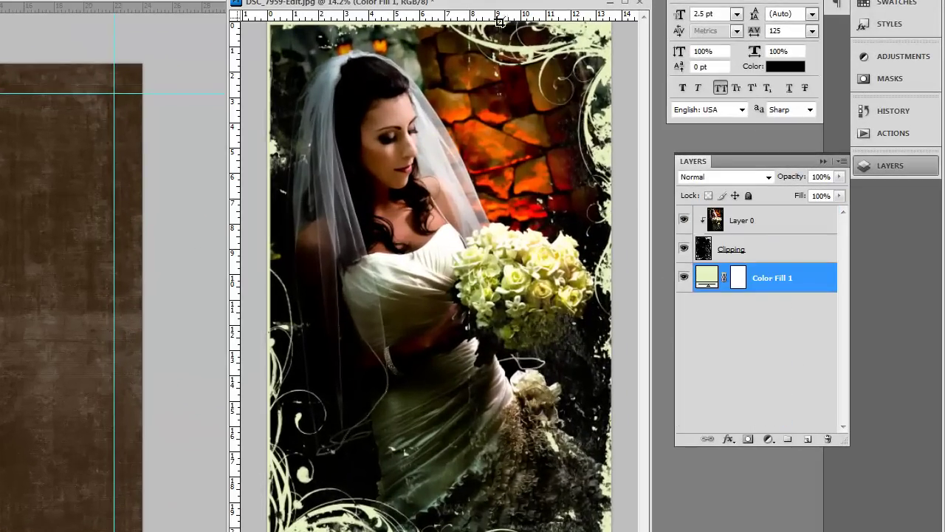
pyautogui.click(781, 224)
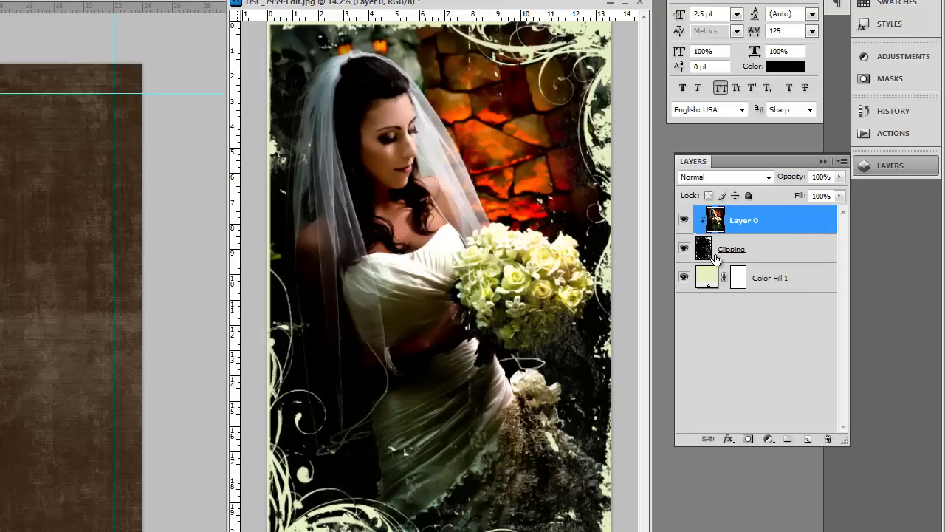
pyautogui.hotkey('ctrl', 'e')
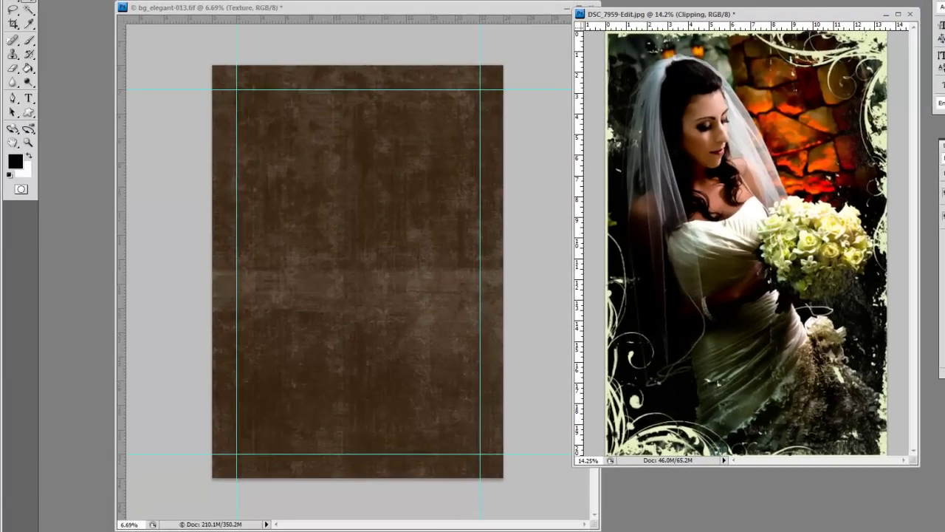
pyautogui.moveTo(943, 159); pyautogui.dragTo(319, 242)
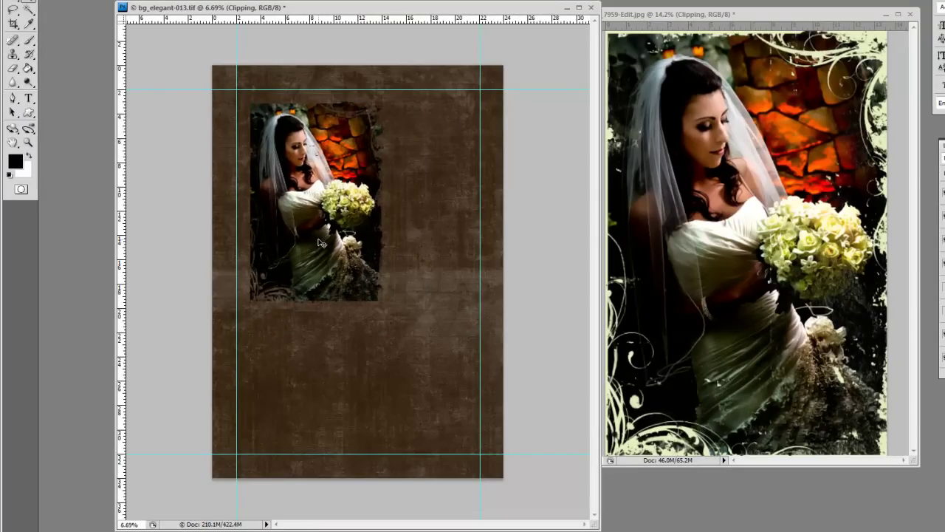
# Step: Scale the bridal photo layer proportionally to 162.8% and centre it within the margin guides
pyautogui.hotkey('ctrl', 't')
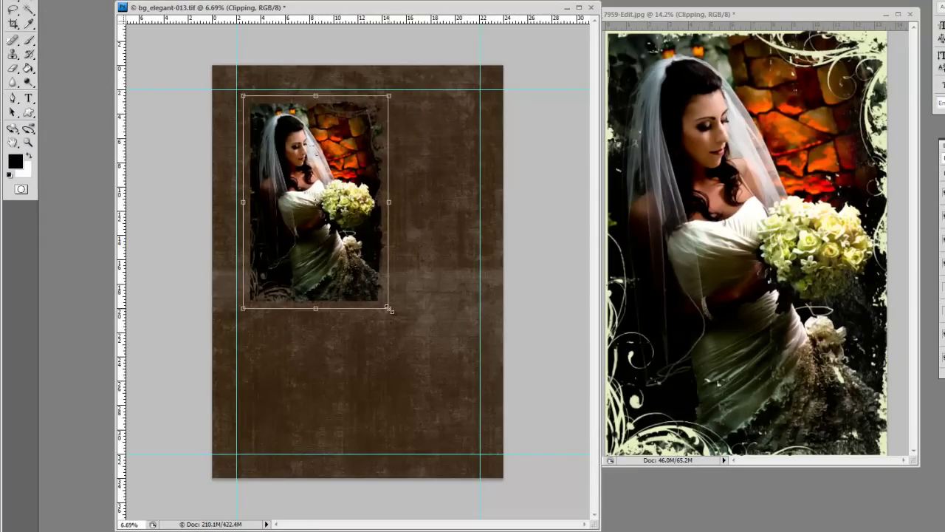
pyautogui.moveTo(390, 310); pyautogui.dragTo(480, 443)
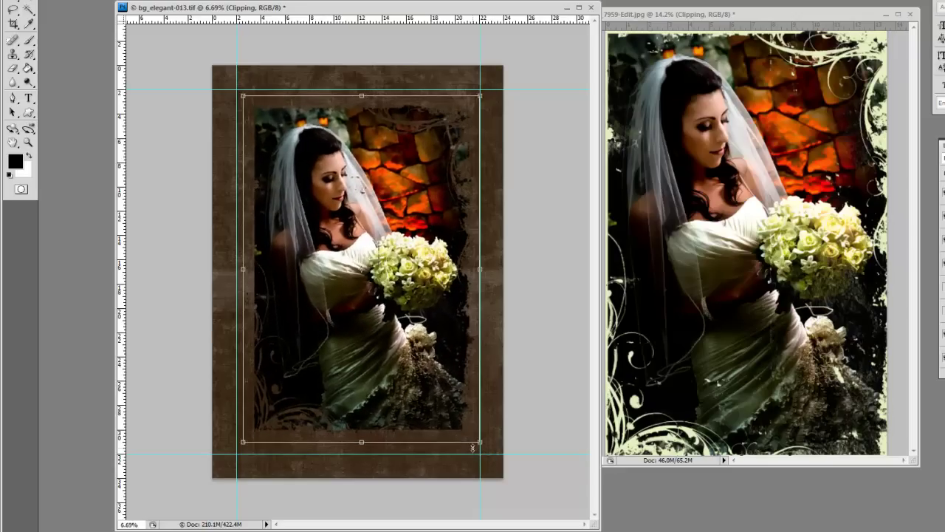
pyautogui.moveTo(439, 387); pyautogui.dragTo(429, 381)
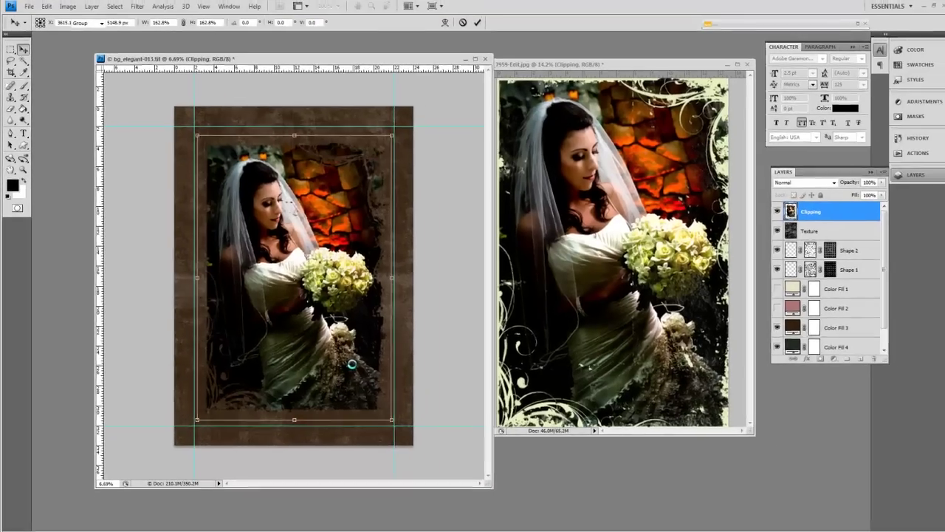
pyautogui.press('Return')
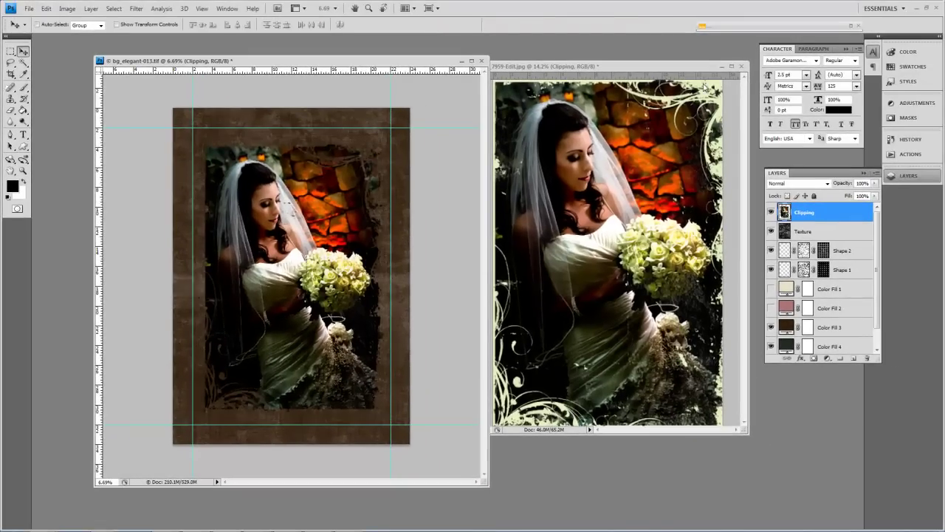
# Step: Minimize the original bridal photo document and maximize the background document with the whole layout in view
pyautogui.click(722, 67)
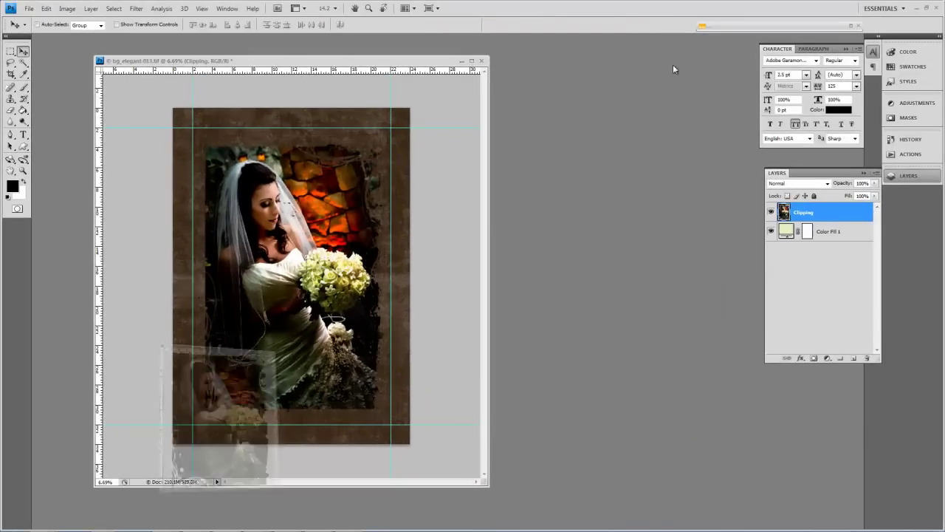
pyautogui.click(472, 62)
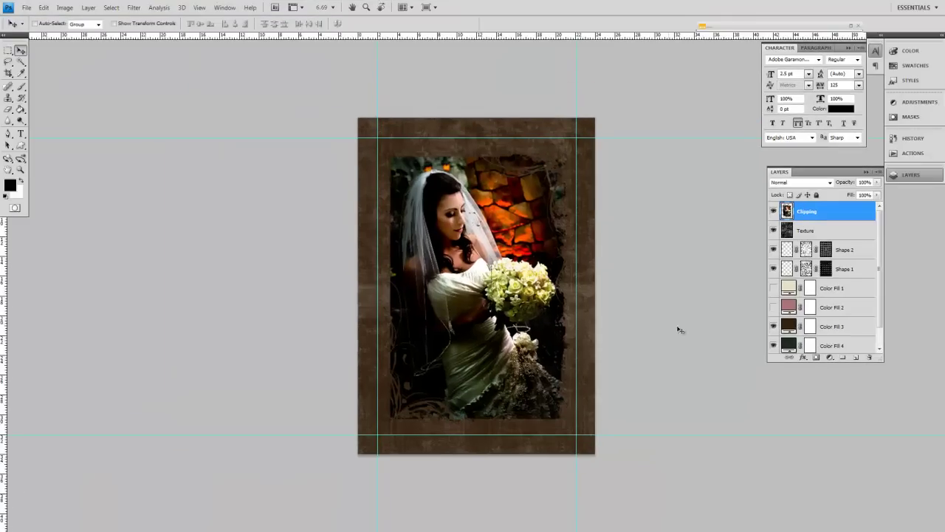
pyautogui.scroll(2, 683, 333)
pyautogui.scroll(3, 694, 382)
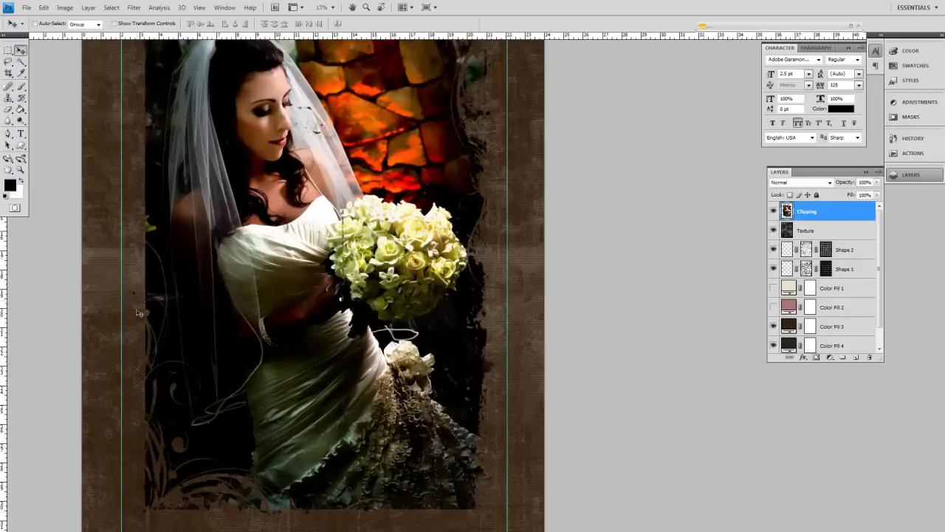
pyautogui.moveTo(172, 281); pyautogui.dragTo(277, 316)
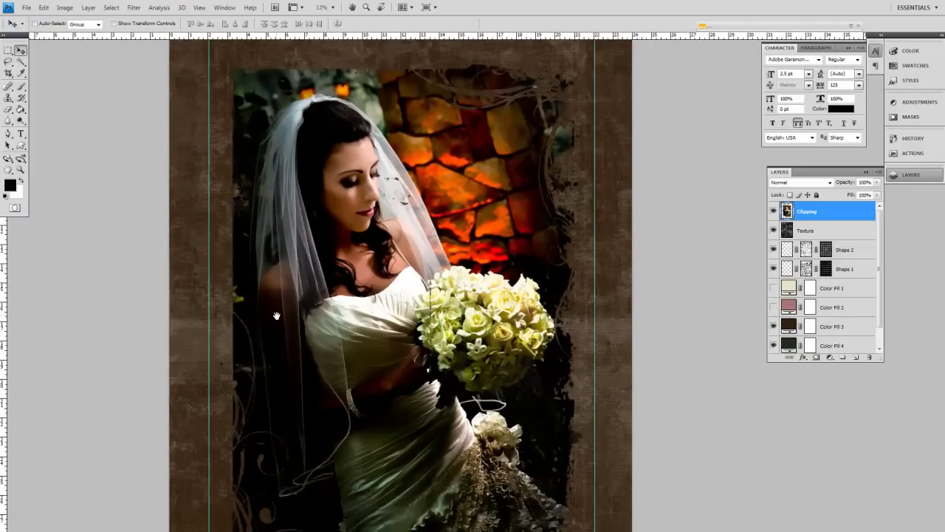
pyautogui.scroll(-5, 278, 314)
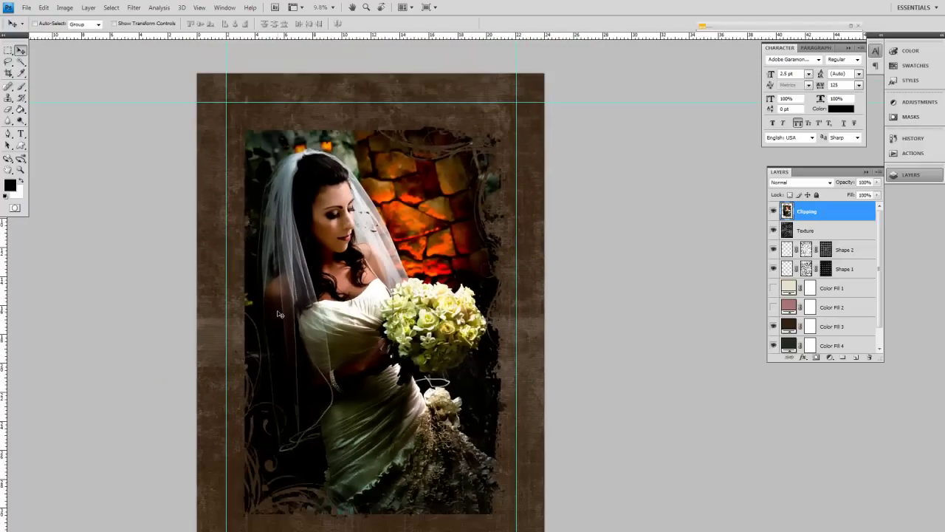
pyautogui.scroll(-1, 279, 314)
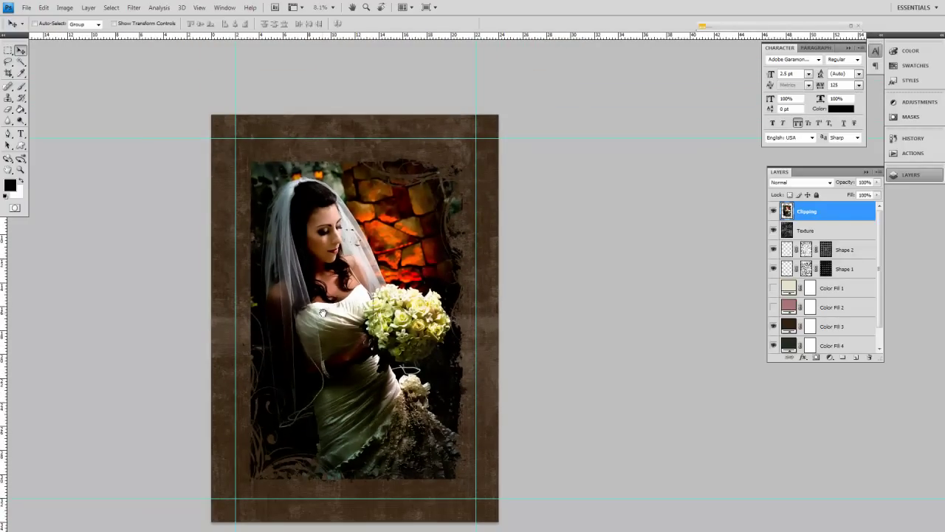
pyautogui.scroll(-2, 325, 312)
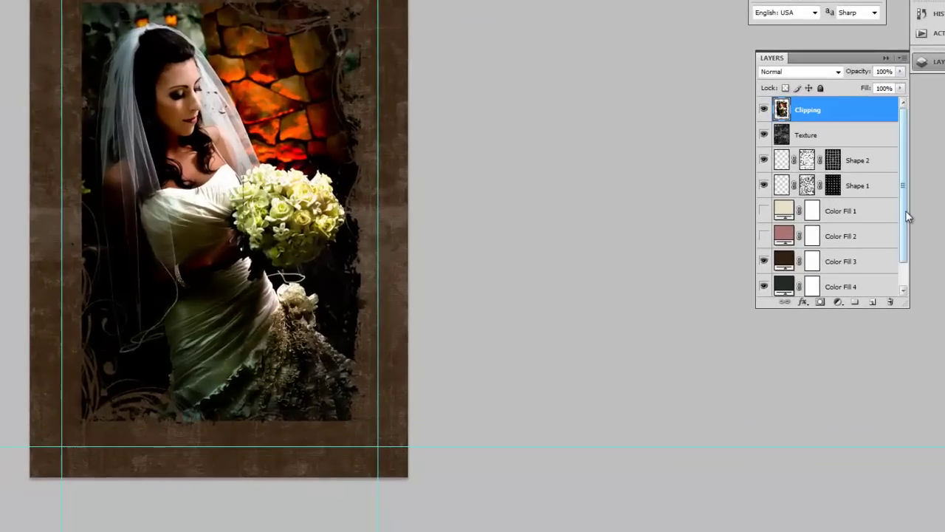
# Step: Show the hidden Color Fill 2 and Color Fill 1 layers beneath the bridal photo
pyautogui.scroll(-1, 881, 296)
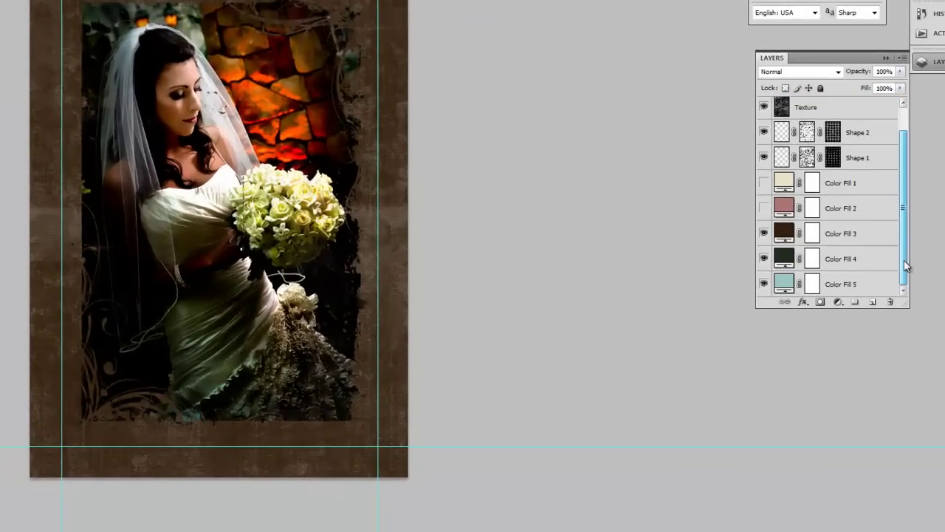
pyautogui.click(764, 208)
pyautogui.click(765, 183)
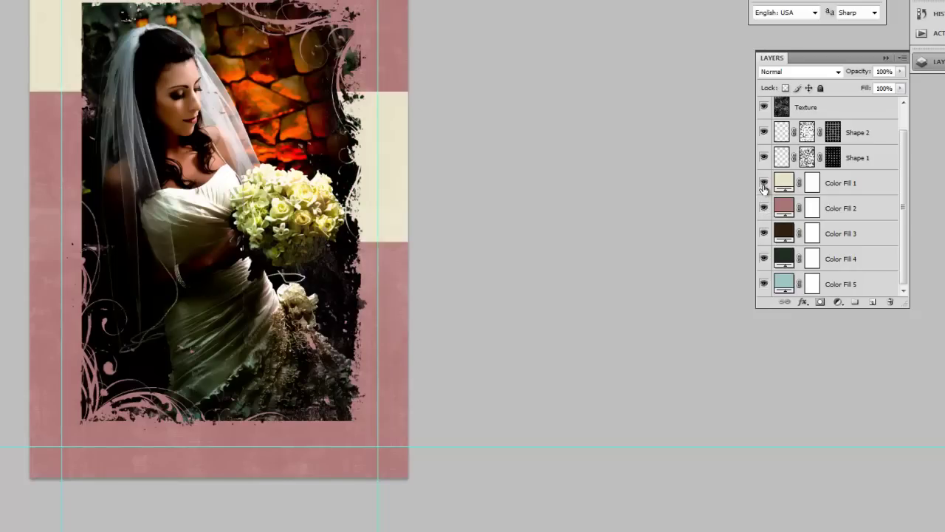
# Step: Preview the background colours by hiding Color Fill 1 through 4, and show Color Fill 4, 3 and 2 again
pyautogui.click(764, 183)
pyautogui.click(765, 209)
pyautogui.click(765, 259)
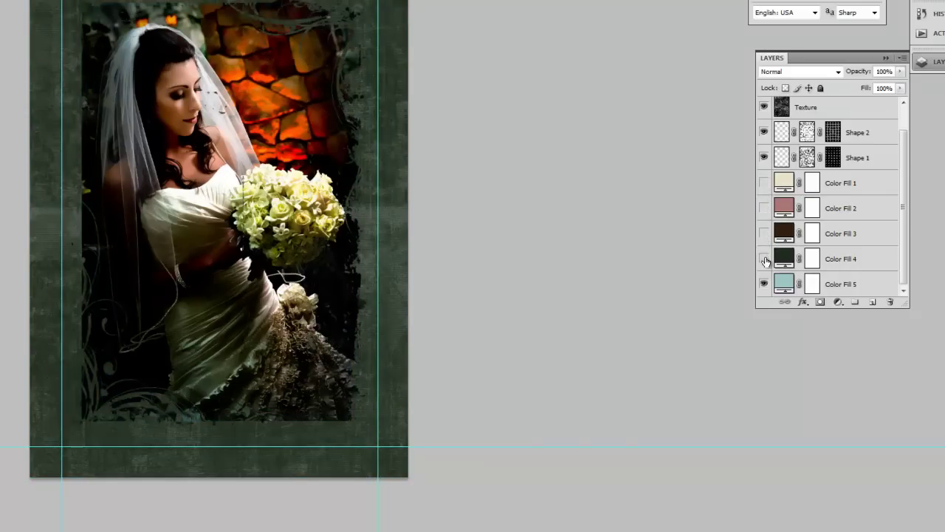
pyautogui.moveTo(764, 262); pyautogui.dragTo(765, 214)
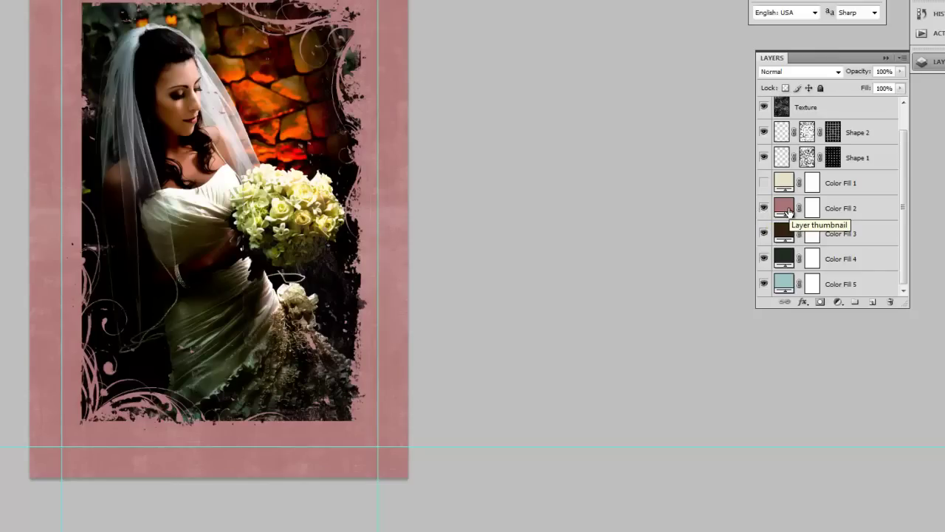
# Step: Open the Color Fill 2 colour for editing and try background colours sampled from the bouquet, skin, stone wall and dark photo areas
pyautogui.doubleClick(785, 208)
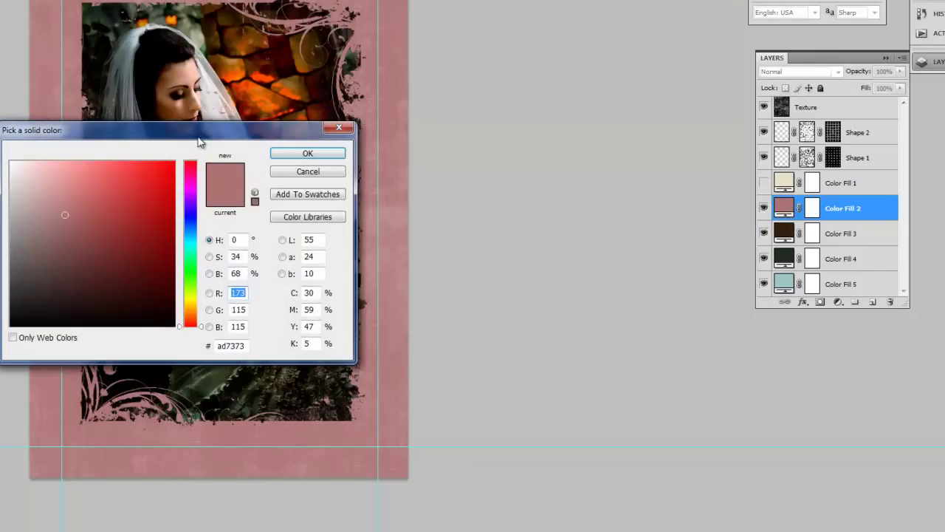
pyautogui.moveTo(238, 131); pyautogui.dragTo(612, 198)
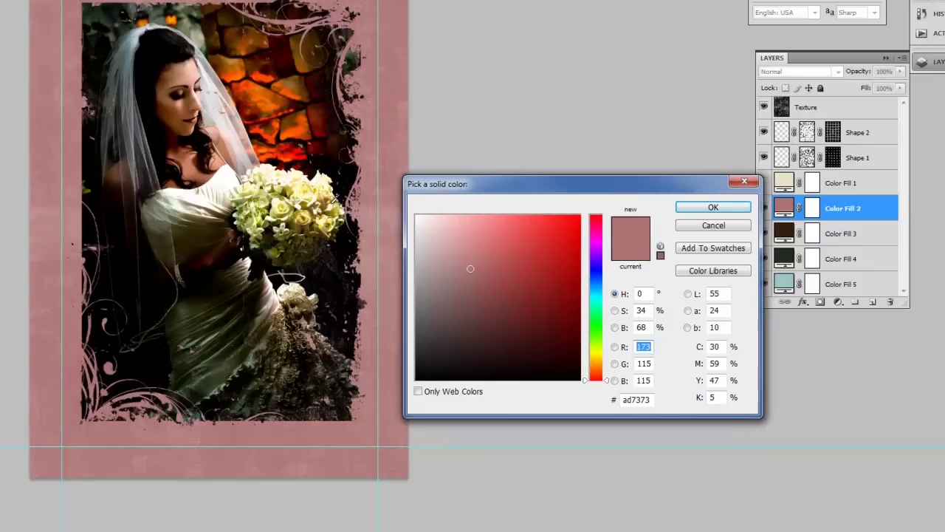
pyautogui.click(270, 207)
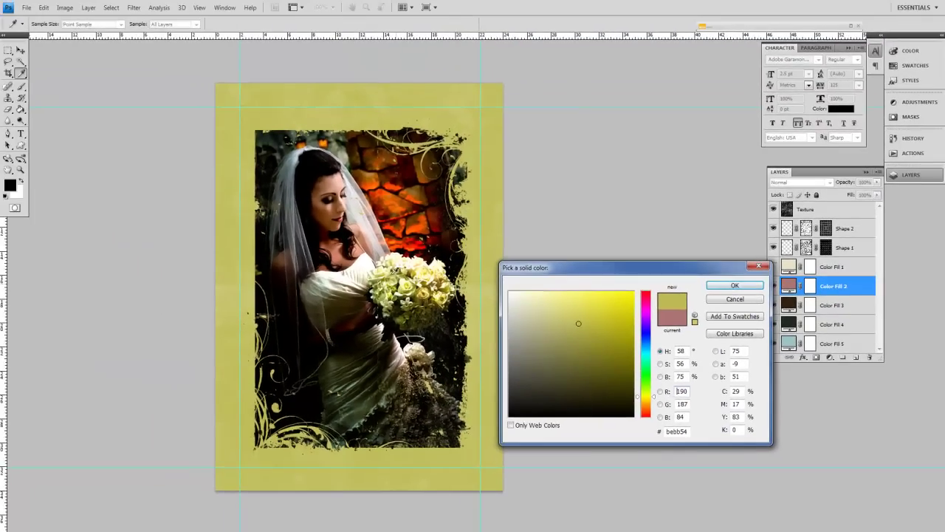
pyautogui.click(338, 253)
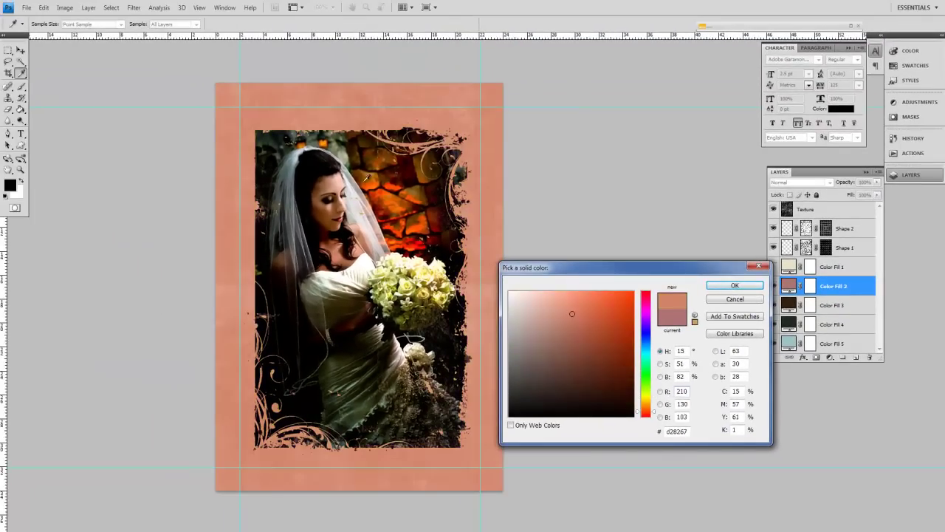
pyautogui.click(372, 176)
pyautogui.click(367, 141)
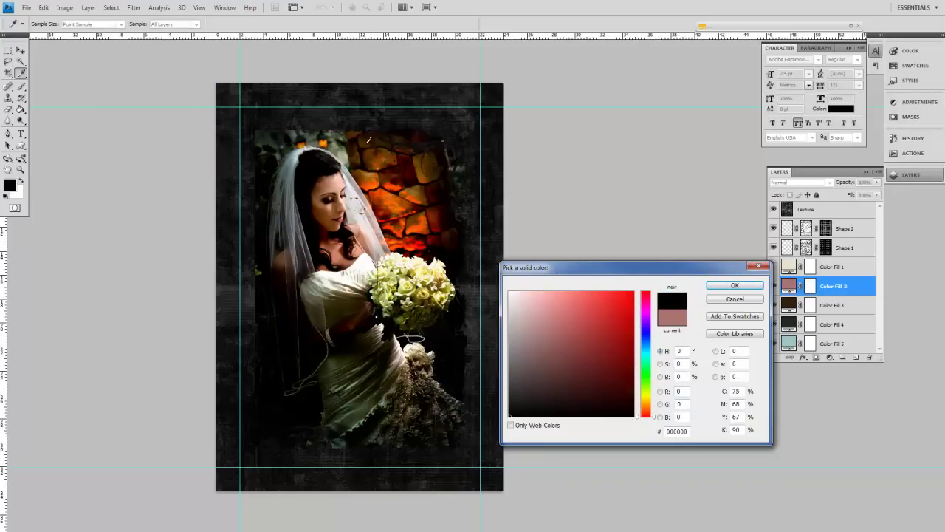
pyautogui.click(420, 157)
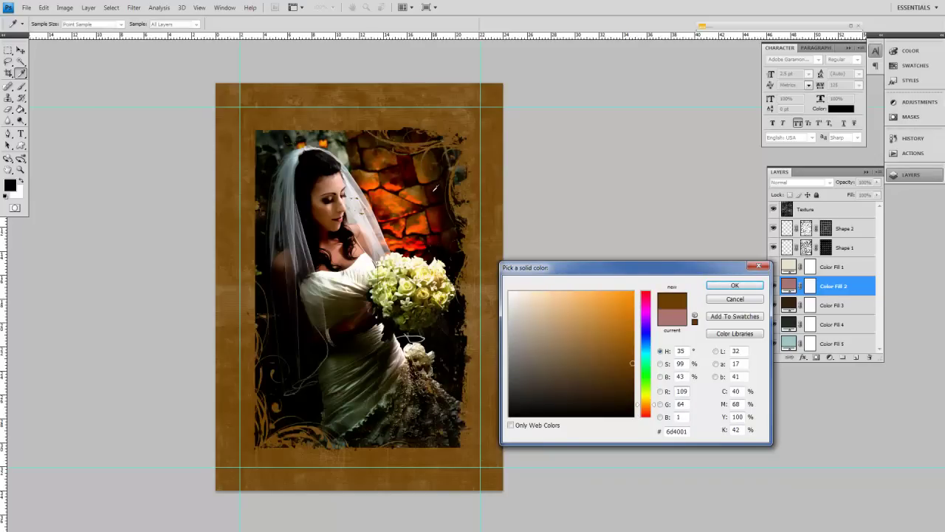
pyautogui.click(458, 338)
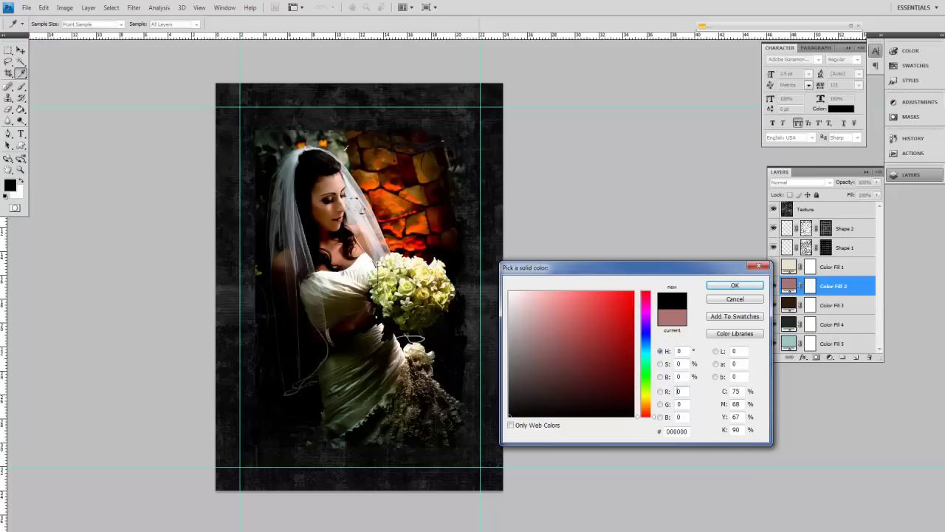
# Step: Set the Color Fill 2 layer to a muted blue-grey sampled from the bride's veil
pyautogui.click(287, 158)
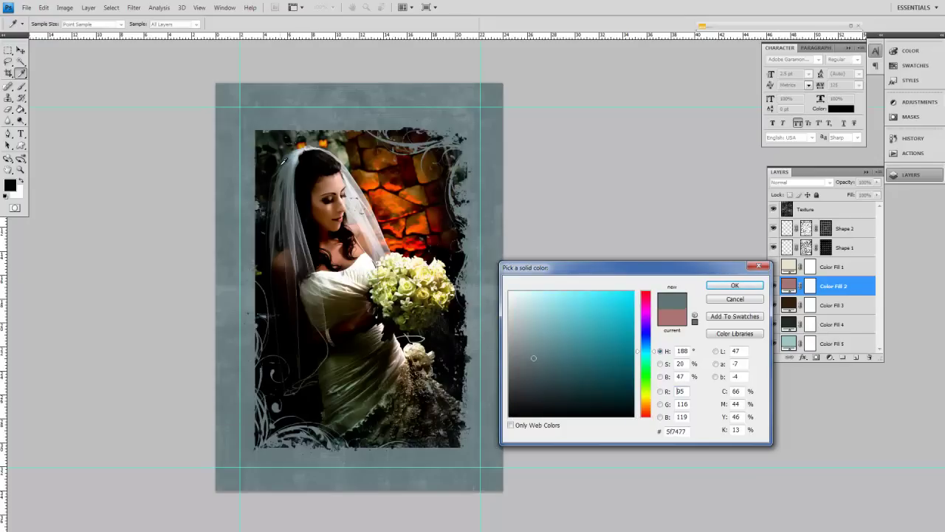
pyautogui.click(289, 186)
pyautogui.click(739, 286)
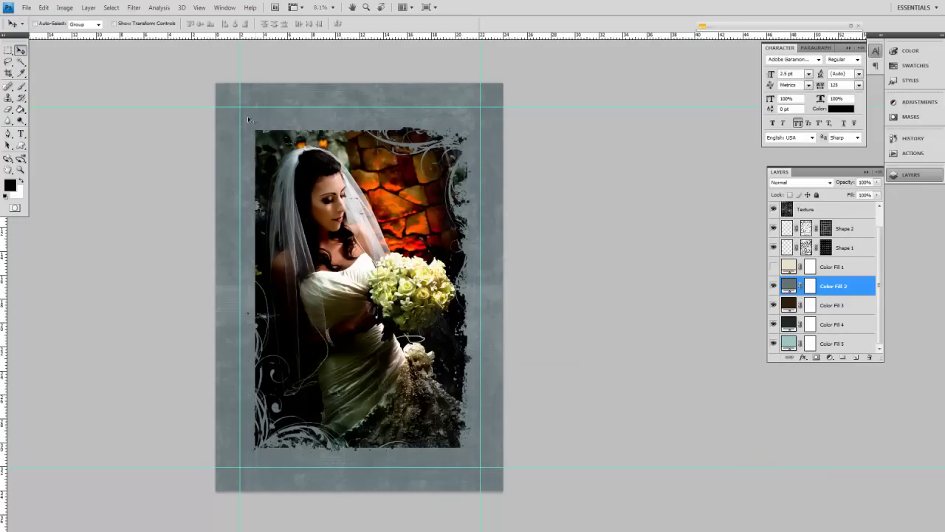